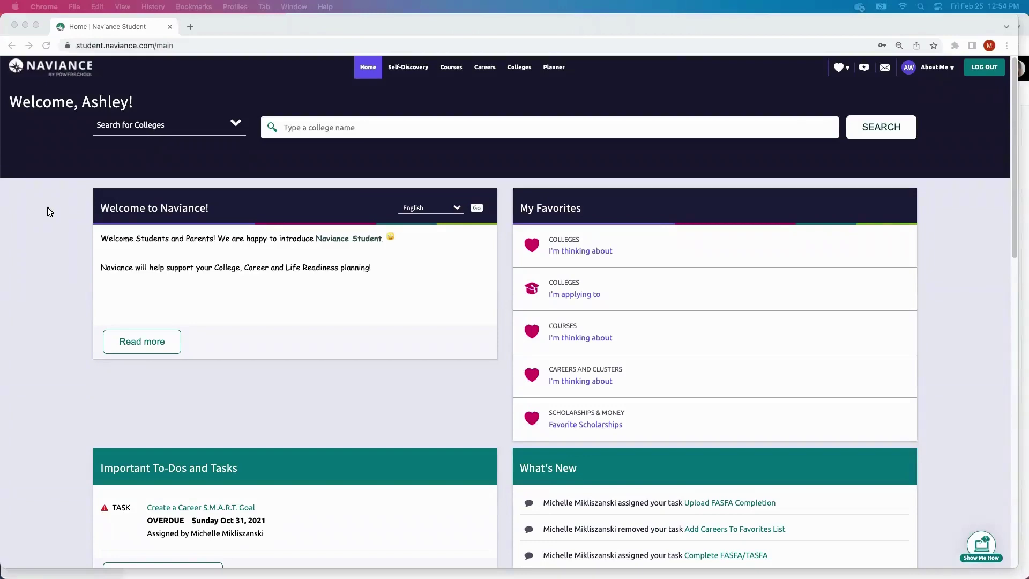
# - Open the College, Career and Life Readiness Curriculum tile under Resources in a new tab
pyautogui.scroll(-10, 49, 212)
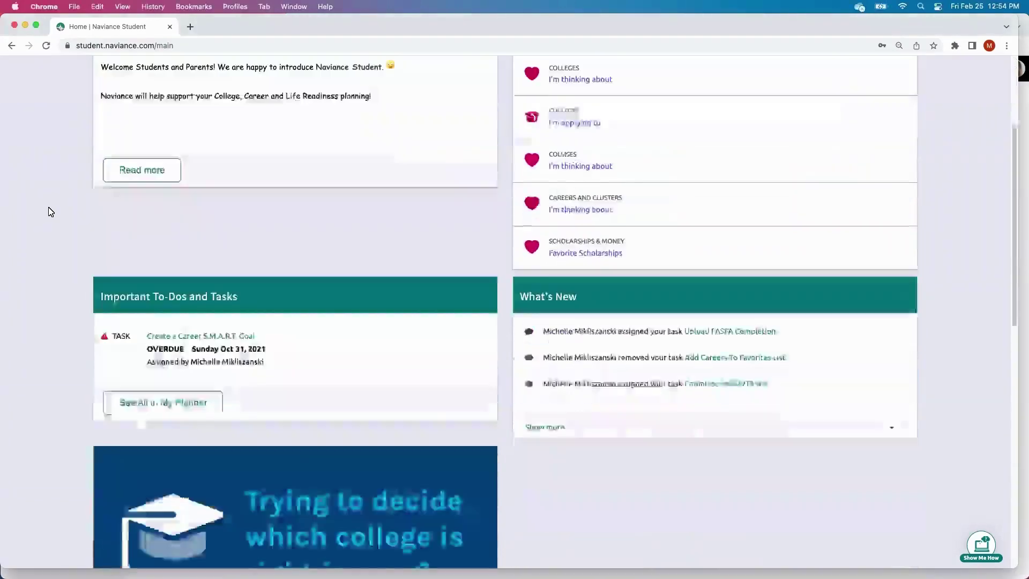
pyautogui.scroll(-4, 49, 211)
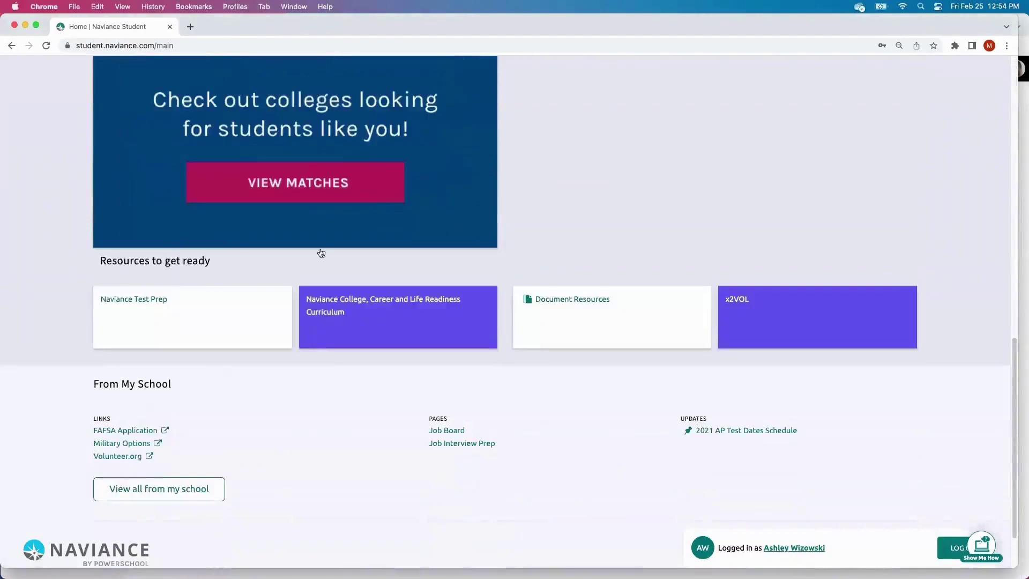
pyautogui.click(330, 301)
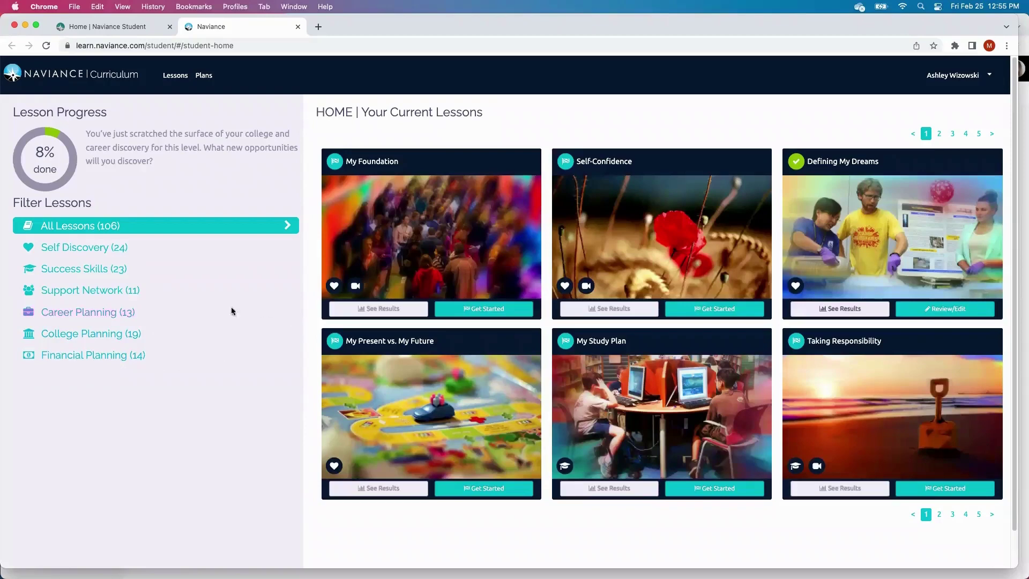
# - Filter the lessons to Self Discovery and start the Self-Confidence lesson
pyautogui.click(135, 253)
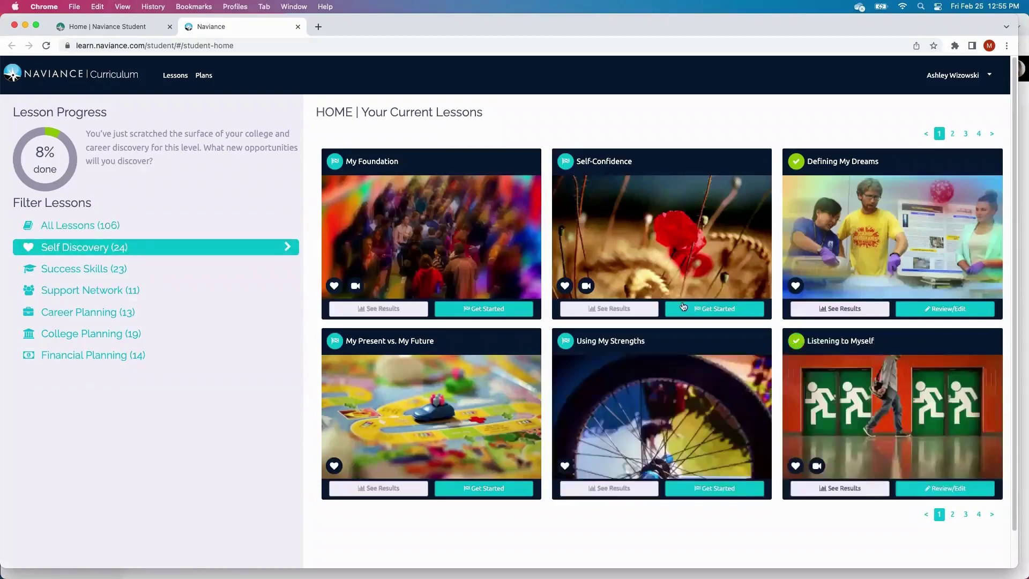
pyautogui.click(698, 309)
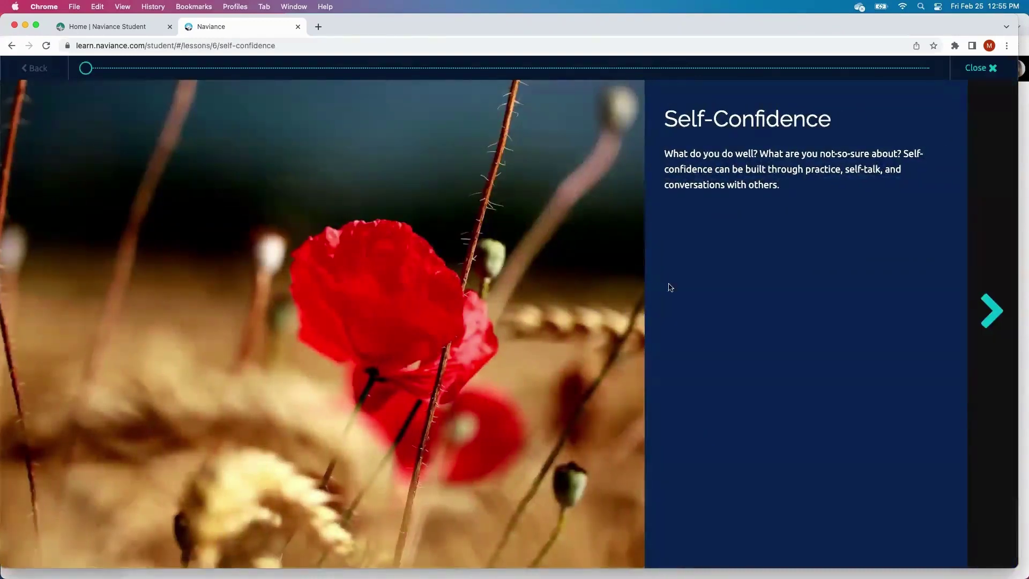
# - Play and pause the self-confidence video, then advance to Read about self-confidence
pyautogui.click(991, 312)
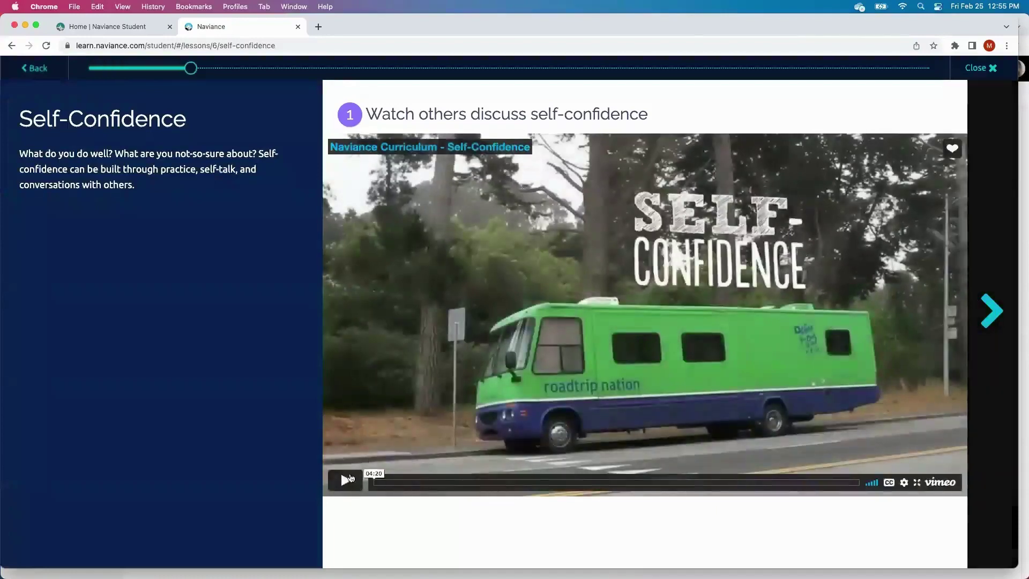
pyautogui.click(346, 481)
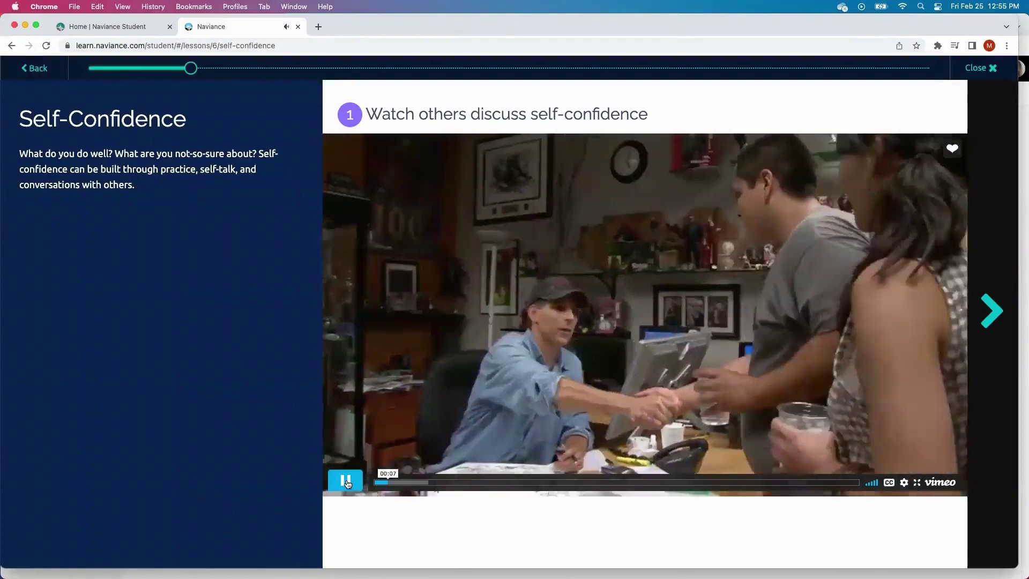
pyautogui.click(347, 484)
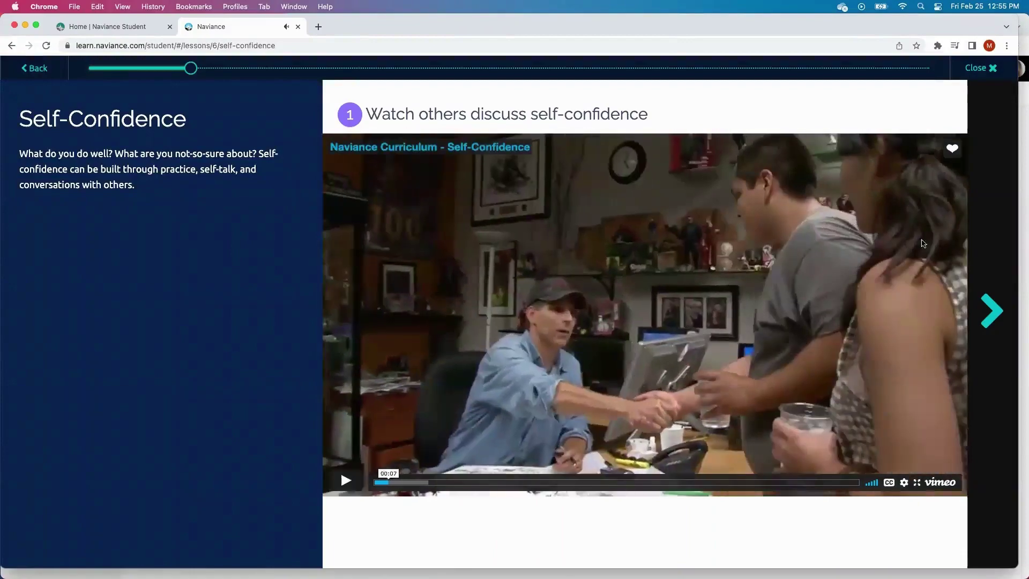
pyautogui.click(986, 311)
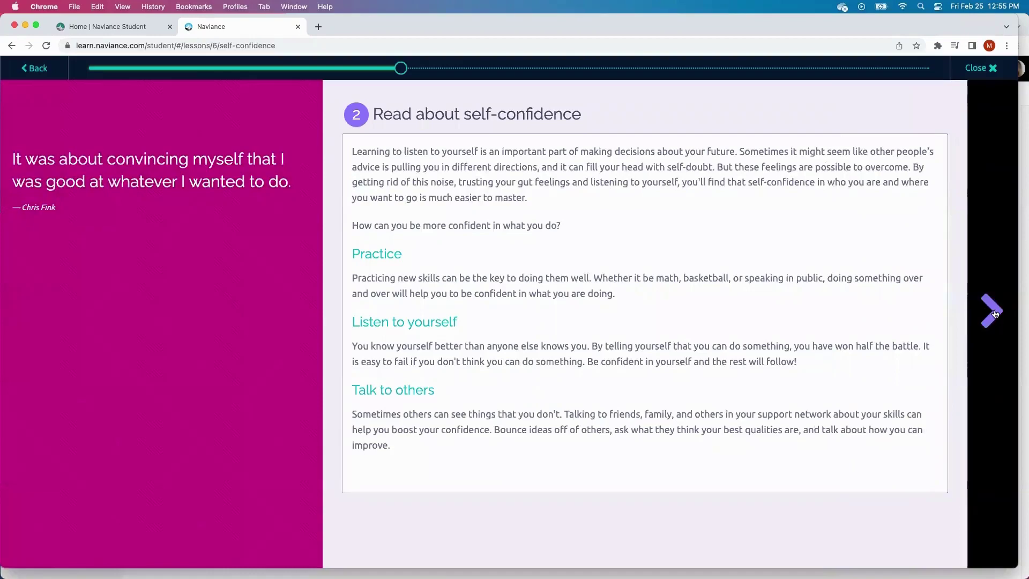
# - Add three 'Test' items in the Make a list step
pyautogui.click(995, 313)
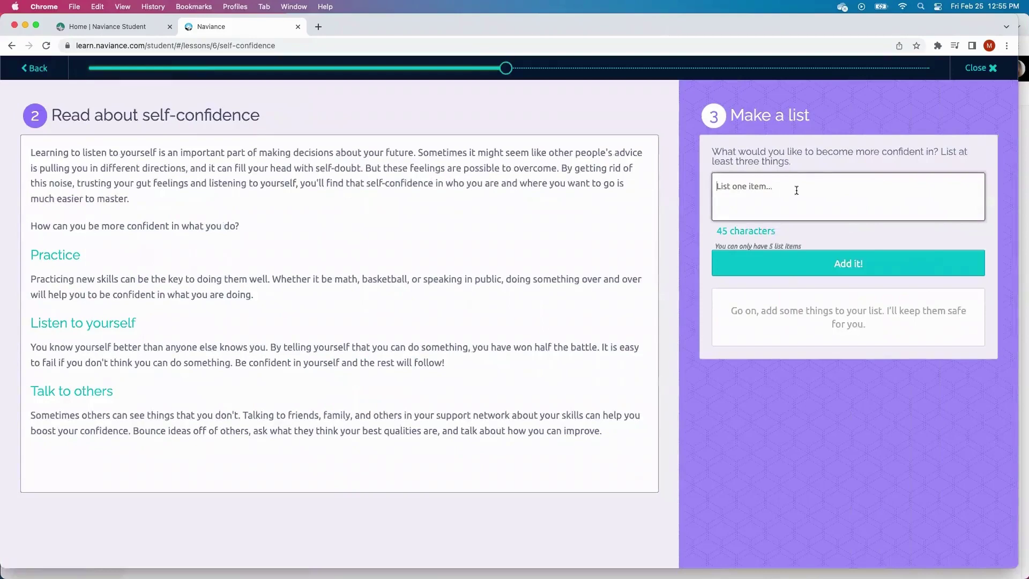
pyautogui.write('Test')
pyautogui.press('Return')
pyautogui.click(825, 204)
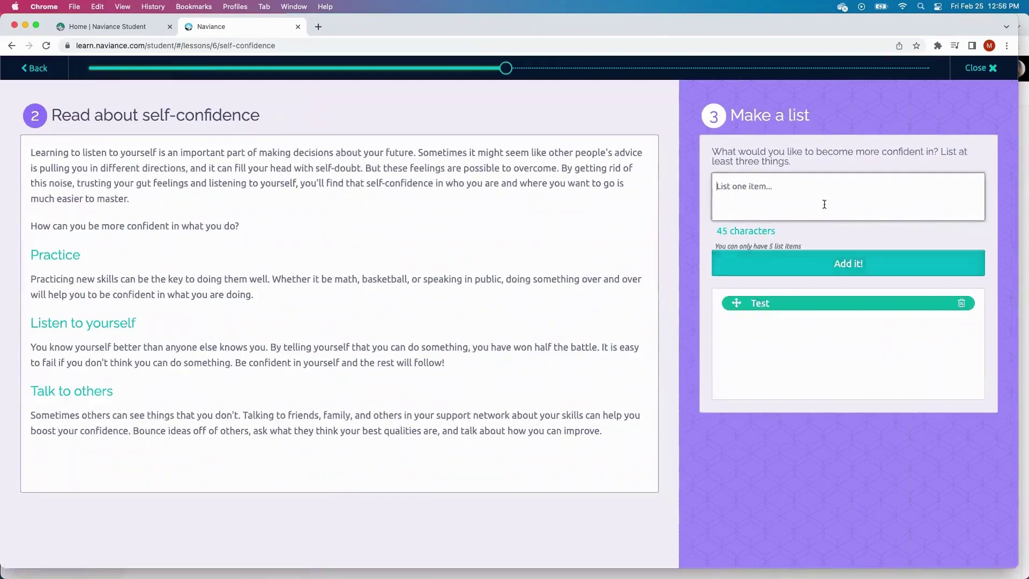
pyautogui.write('Test')
pyautogui.click(828, 263)
pyautogui.click(814, 206)
pyautogui.write('Test')
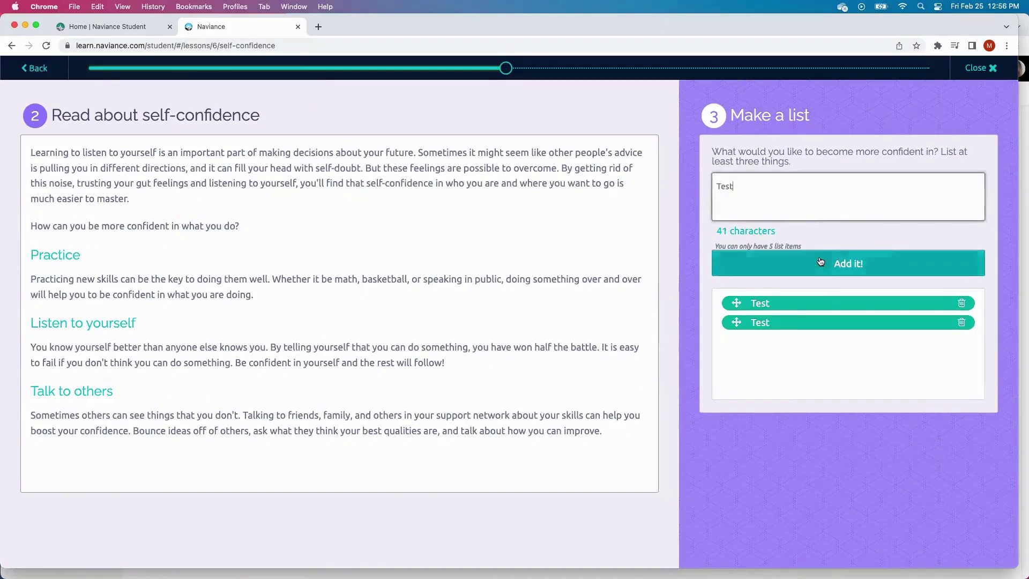
pyautogui.press('Return')
# - Choose the first Test item as the focus and enter the action item 'I will complete this by....'
pyautogui.click(990, 302)
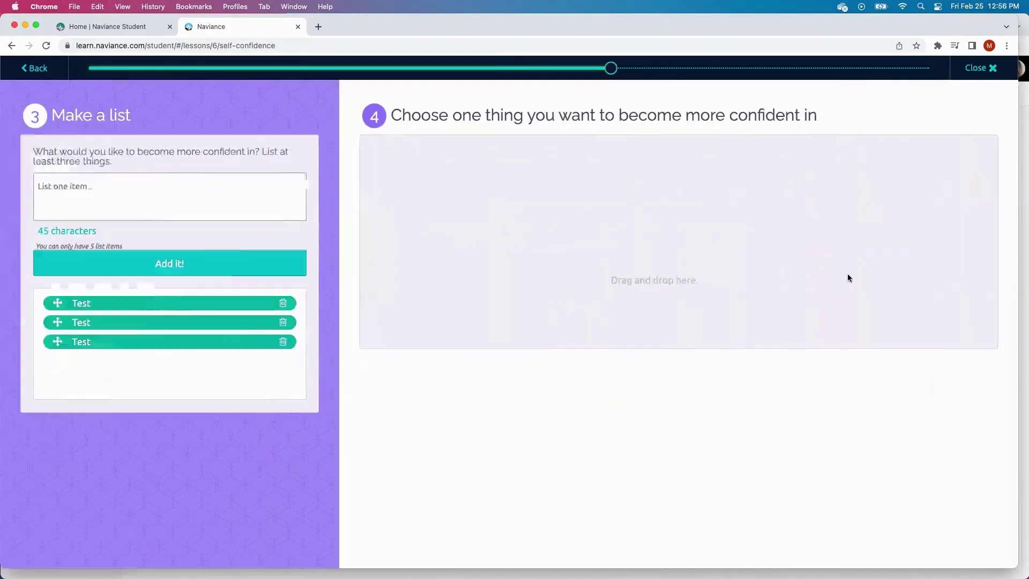
pyautogui.moveTo(149, 299); pyautogui.dragTo(558, 236)
pyautogui.click(1005, 309)
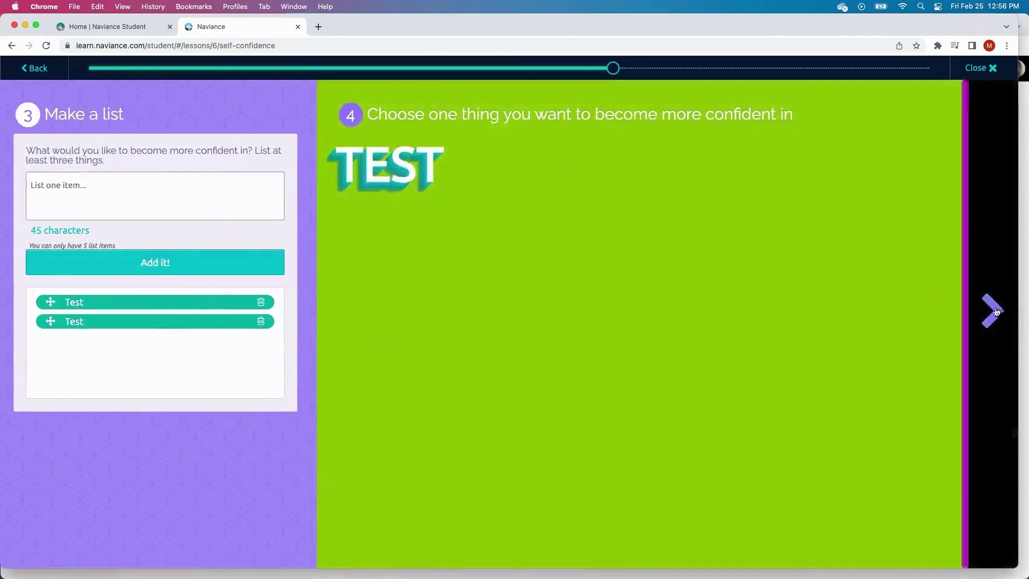
pyautogui.click(831, 259)
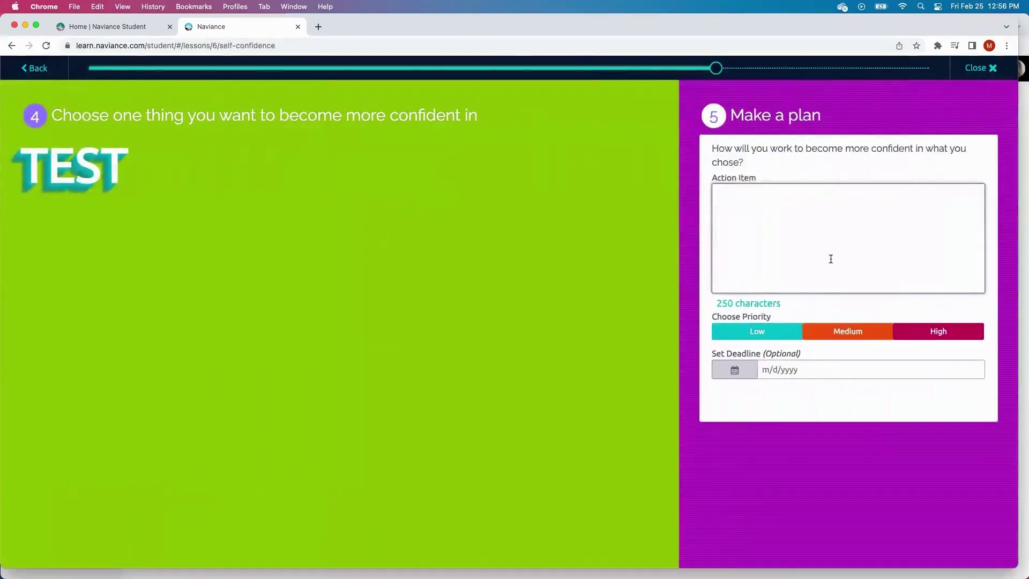
pyautogui.write('I will complete this by....')
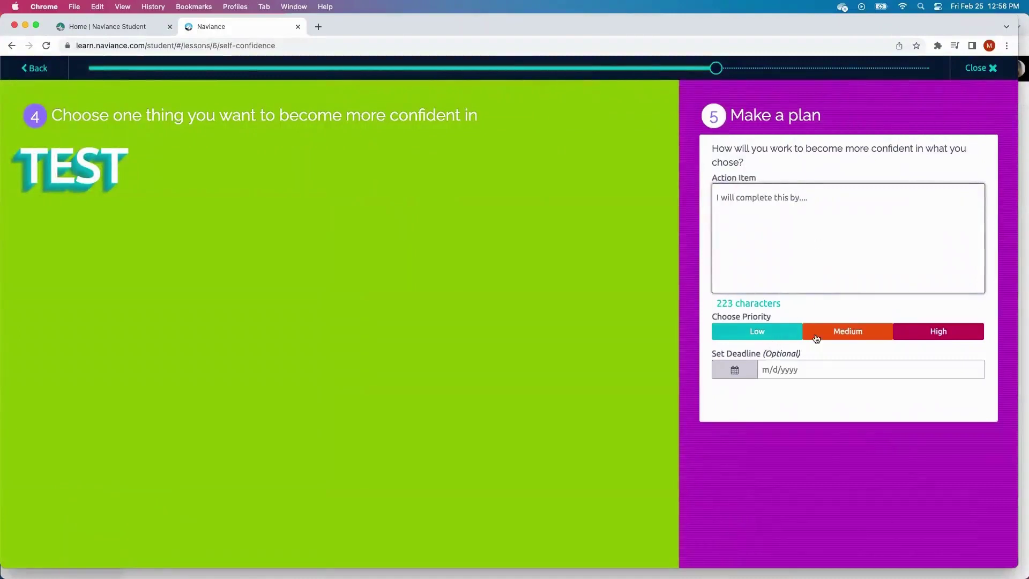
# - Set the plan deadline to May 6, 2022 with Low priority and turn in the work
pyautogui.click(784, 369)
pyautogui.click(934, 228)
pyautogui.click(934, 228)
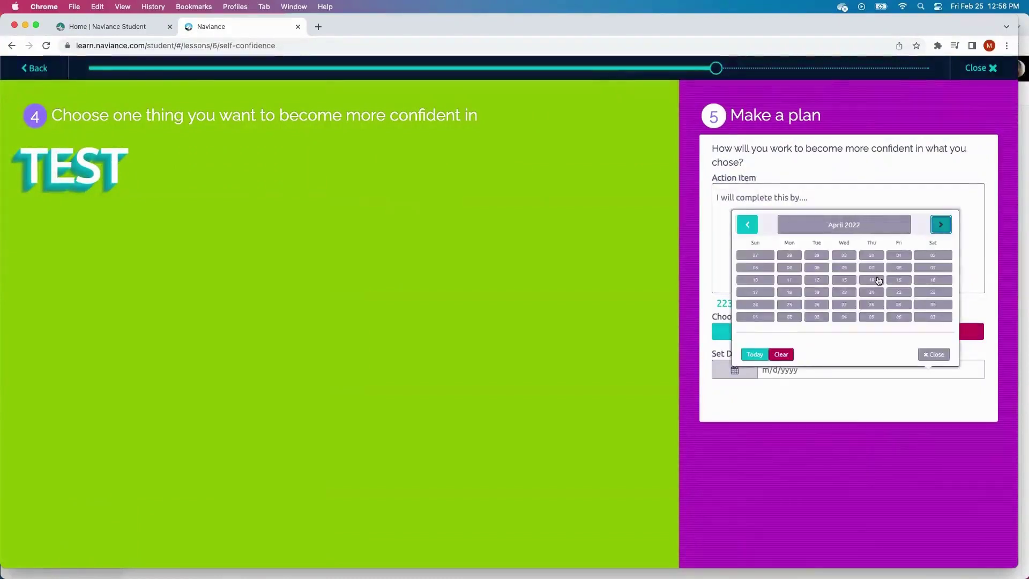
pyautogui.click(902, 321)
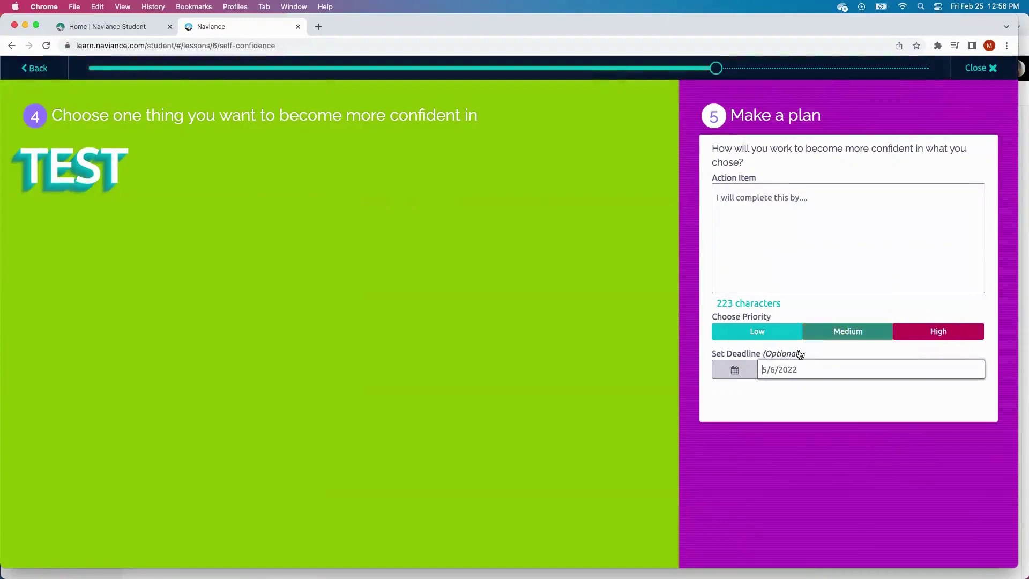
pyautogui.click(791, 336)
pyautogui.click(993, 320)
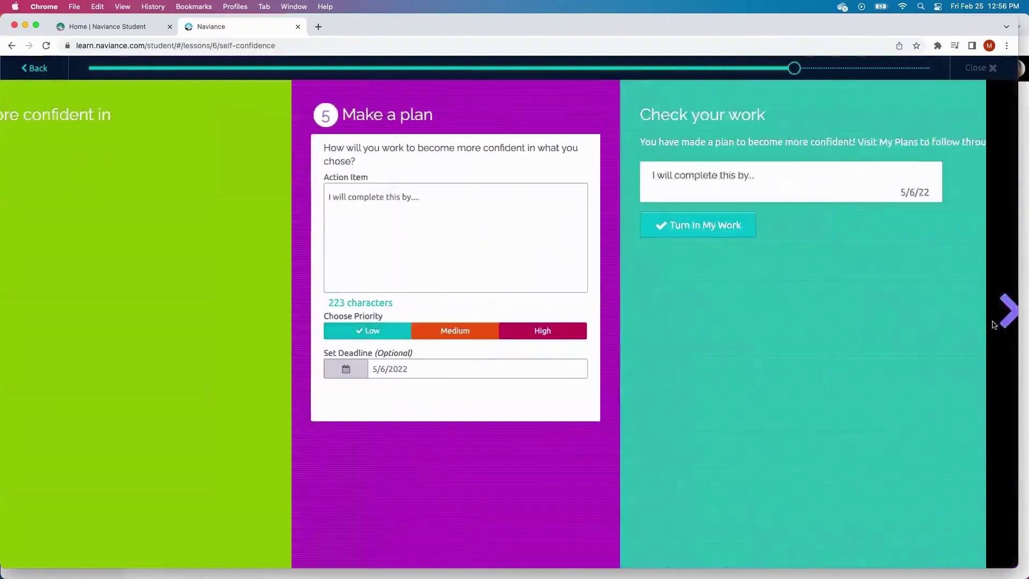
pyautogui.click(101, 227)
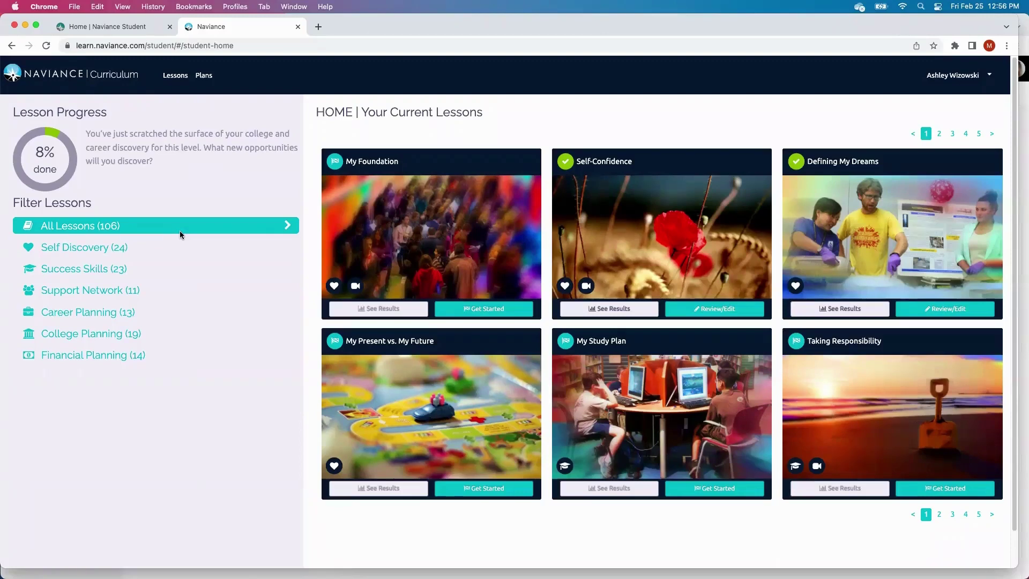
# - Filter the lessons to Financial Planning and start the Income and Expenses lesson
pyautogui.click(141, 358)
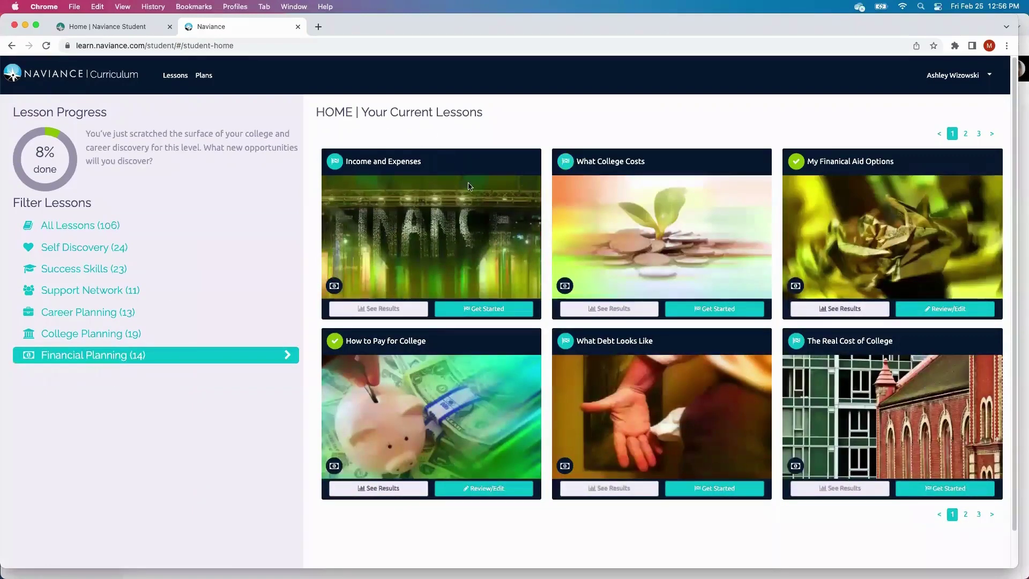
pyautogui.click(500, 311)
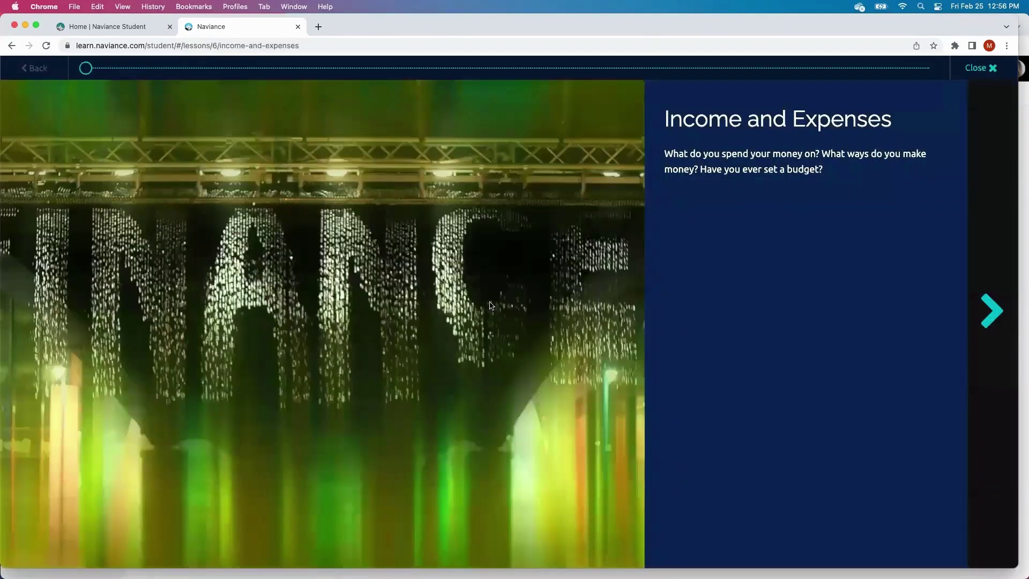
# - Advance through the income reading and budgeting practice to step 3, Amy's $50 budget form
pyautogui.click(990, 310)
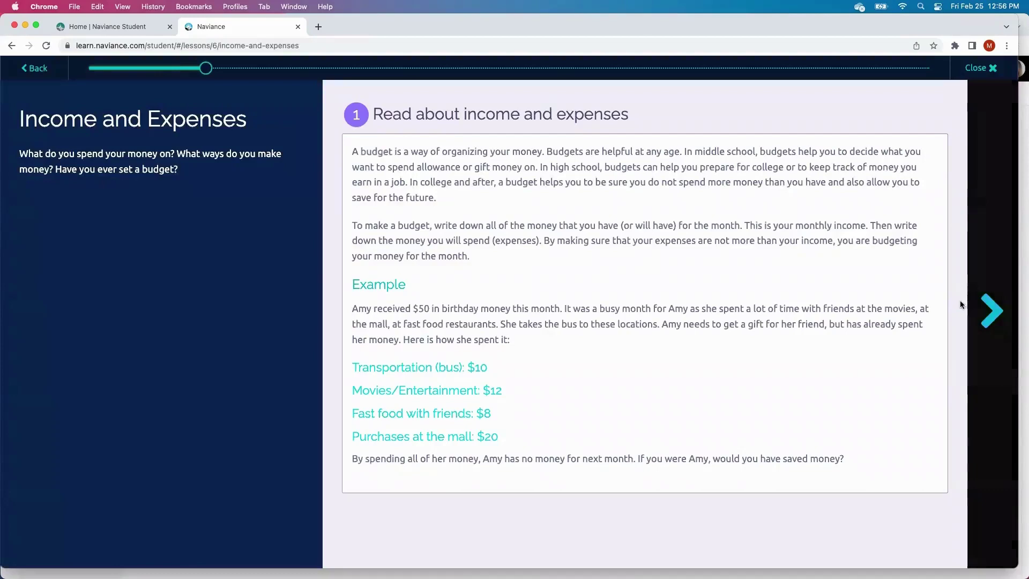
pyautogui.click(992, 311)
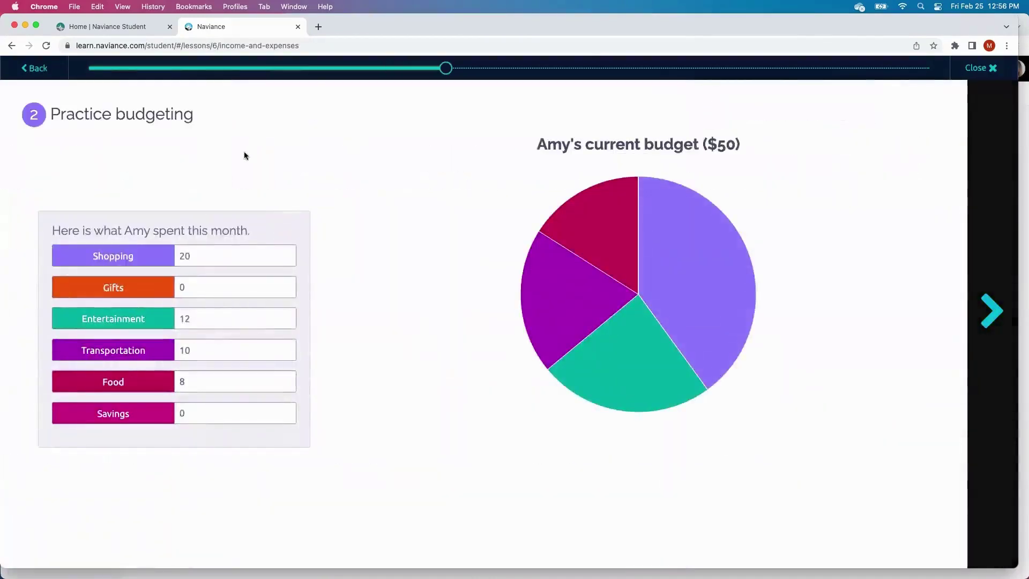
pyautogui.click(227, 262)
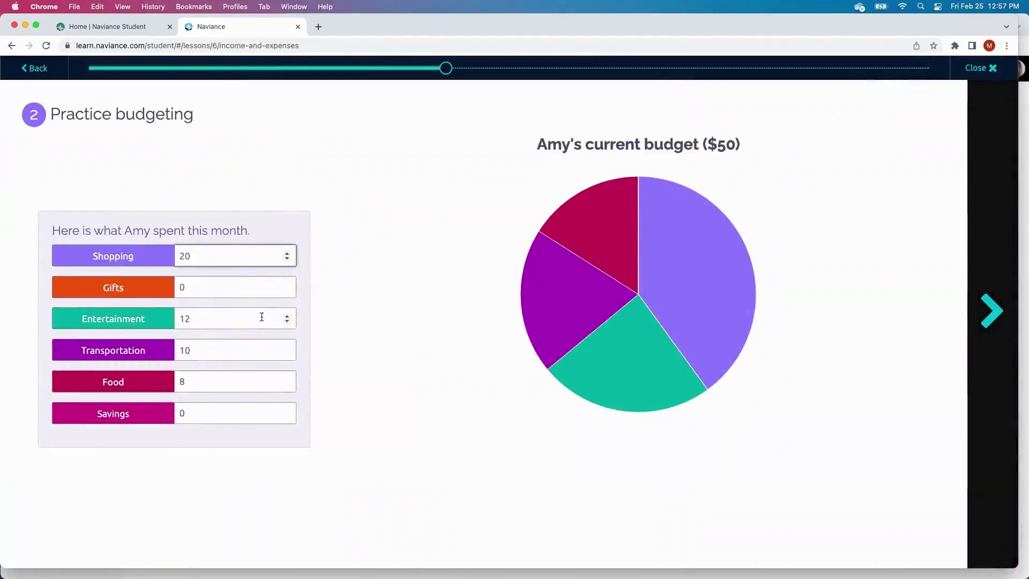
pyautogui.moveTo(636, 348)
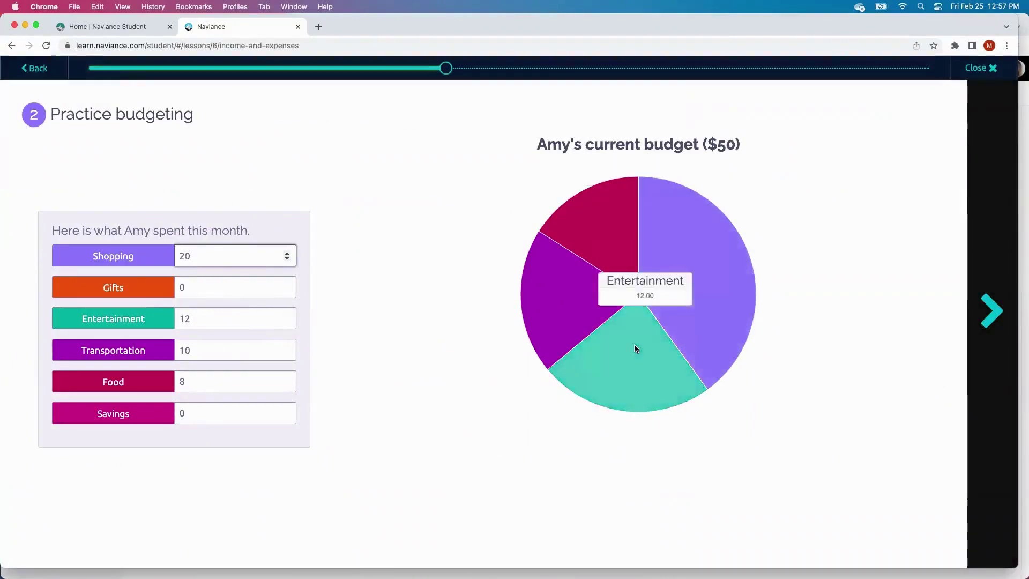
pyautogui.click(992, 311)
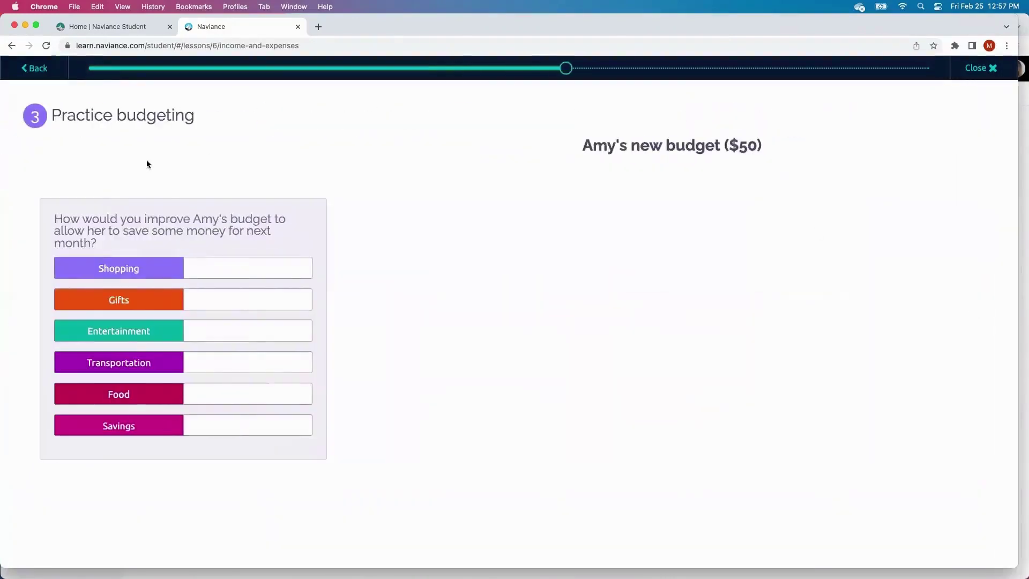
# - Fill Amy's new budget with Shopping 50, Gifts 10, Entertainment 15, Transportation 50 and Food 100
pyautogui.click(223, 270)
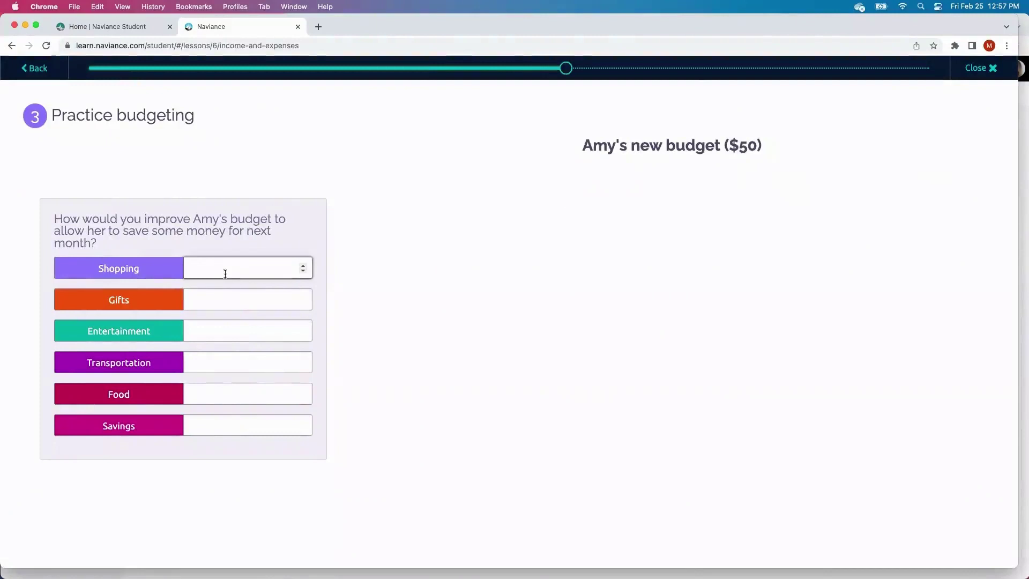
pyautogui.write('50')
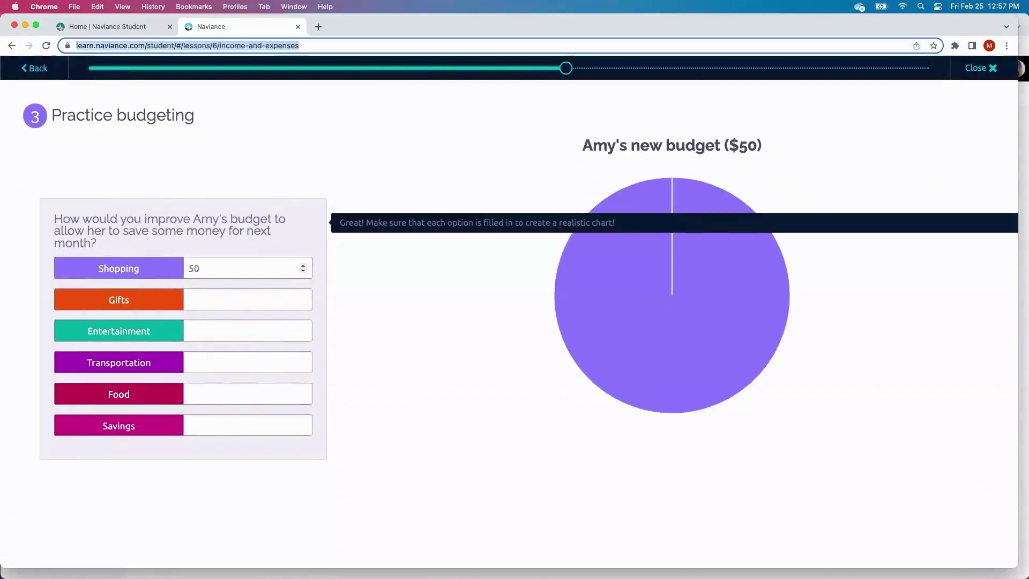
pyautogui.click(229, 304)
pyautogui.write('10')
pyautogui.click(233, 333)
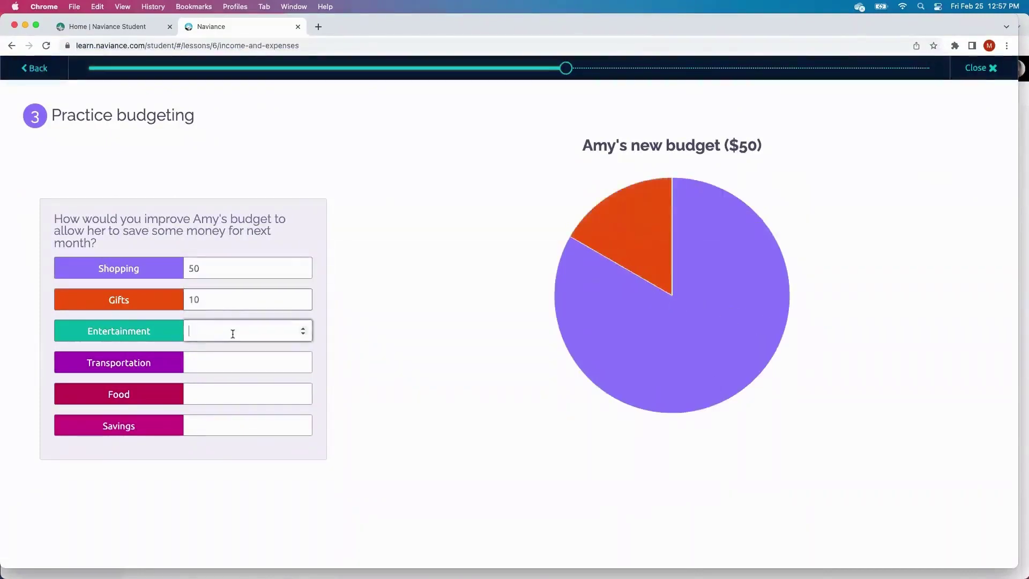
pyautogui.write('15')
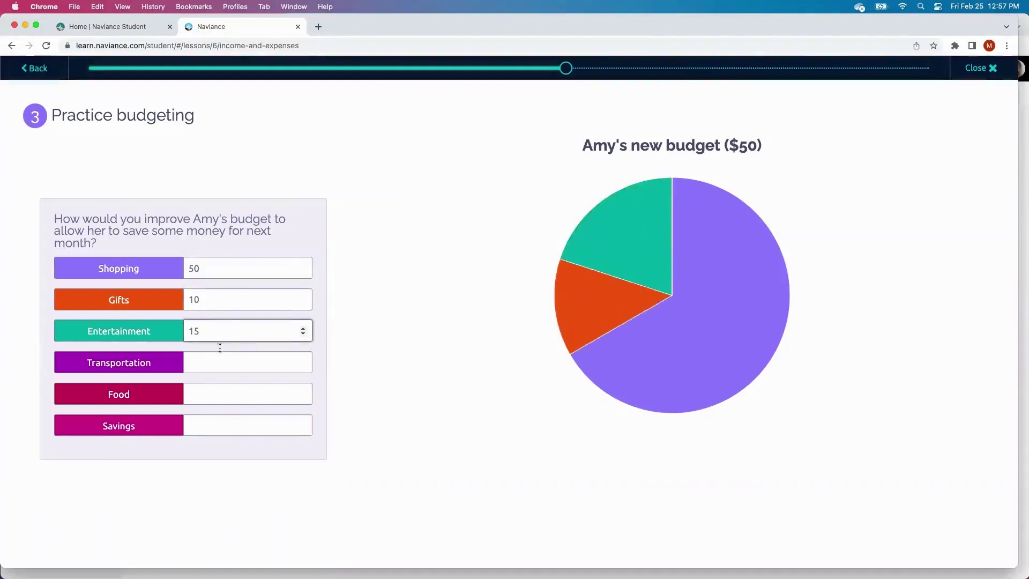
pyautogui.click(218, 354)
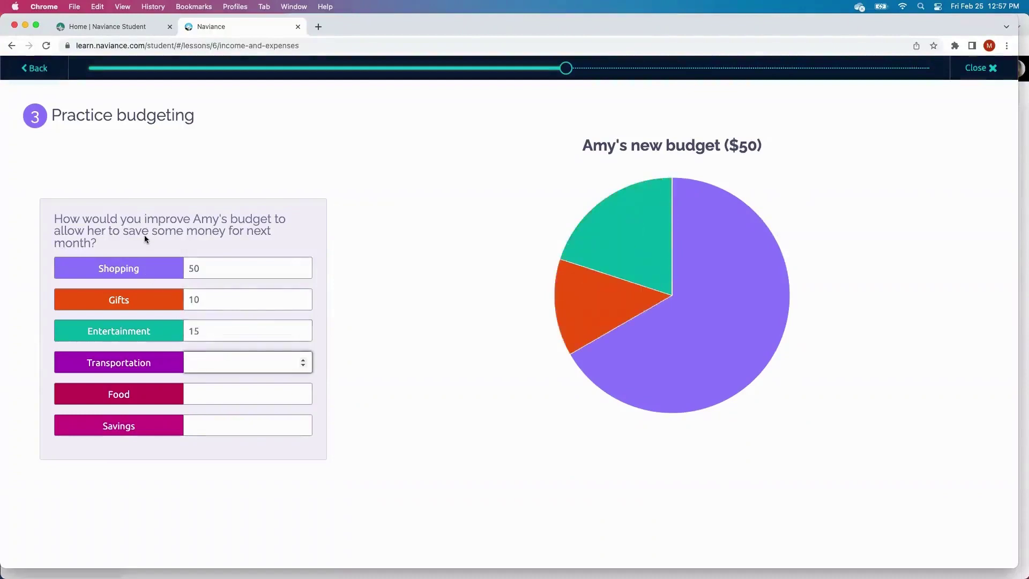
pyautogui.write('50')
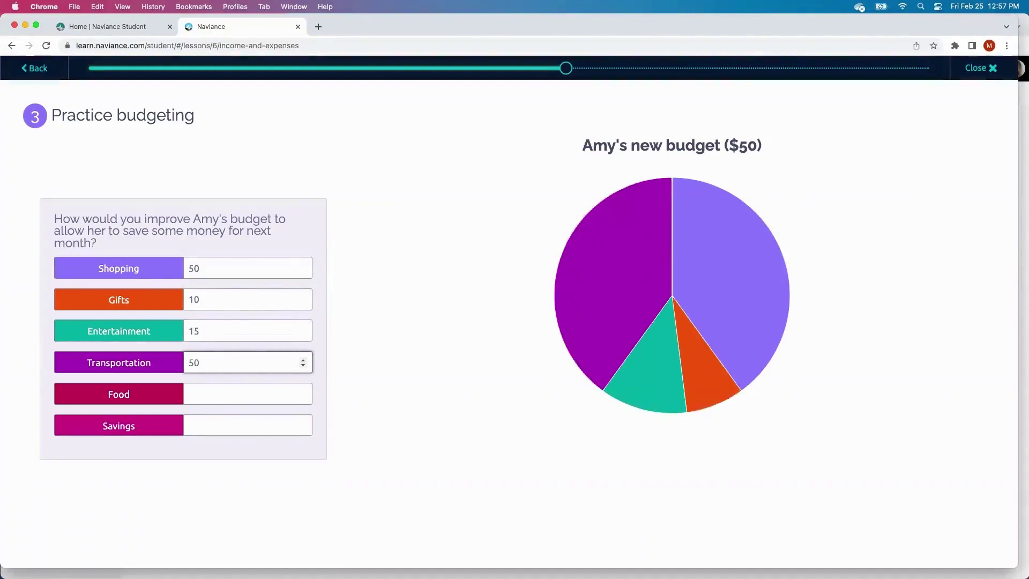
pyautogui.press('Tab')
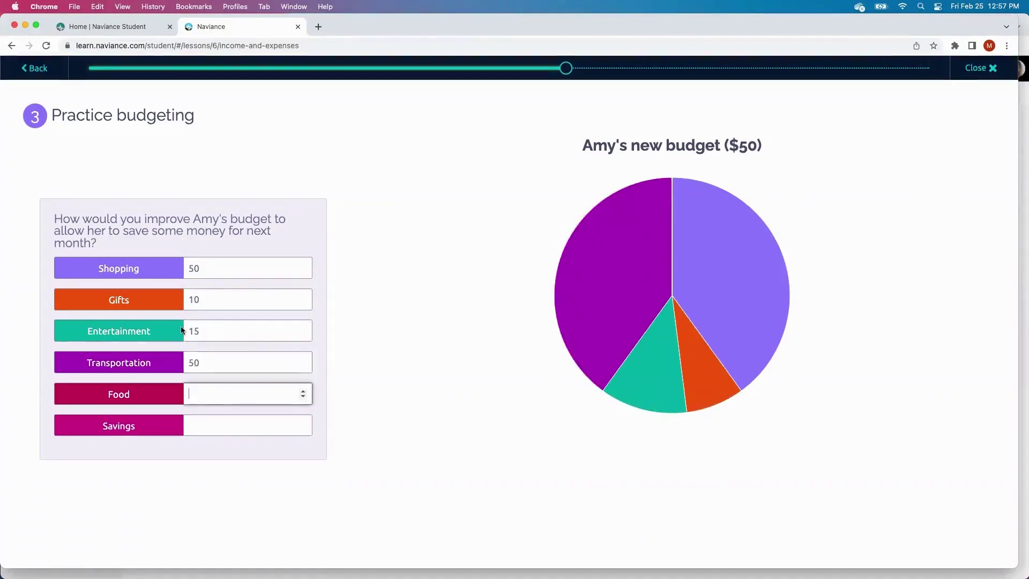
pyautogui.write('100')
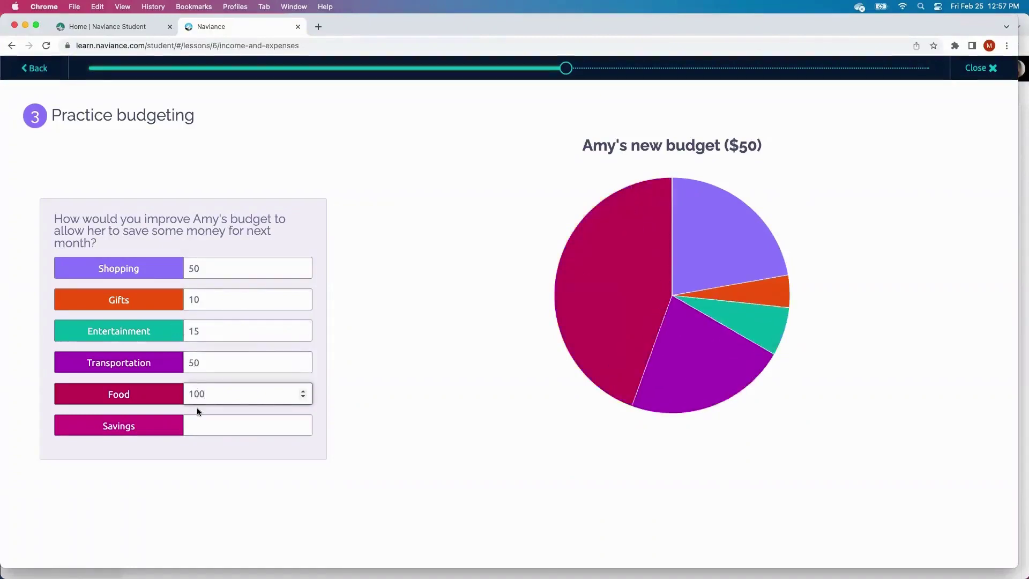
pyautogui.click(203, 417)
# - Enter Savings 500, review the budget comparison, and answer the make-a-budget question with 'Ev'
pyautogui.write('500')
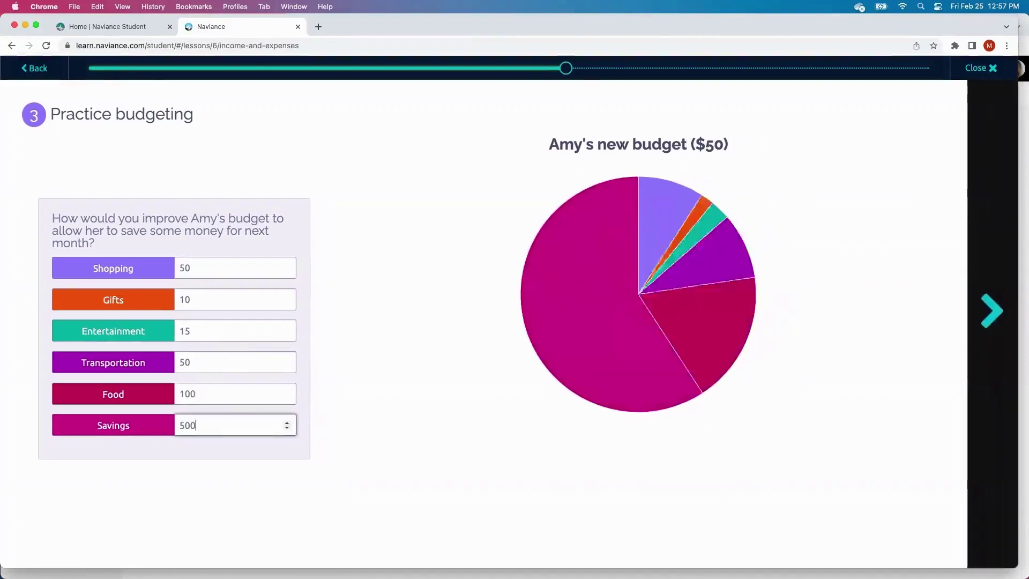
pyautogui.click(991, 311)
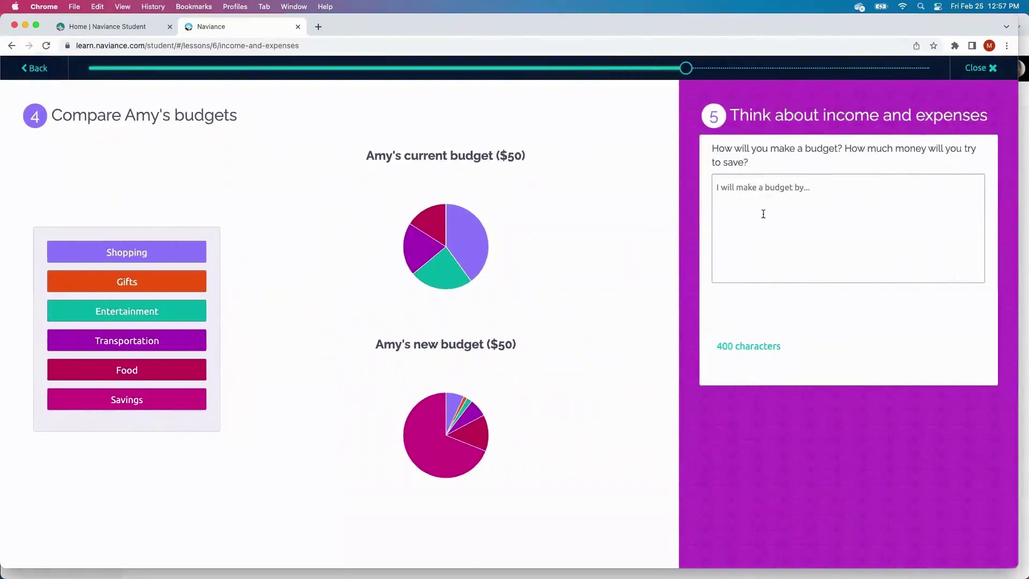
pyautogui.click(783, 205)
pyautogui.write('Ev')
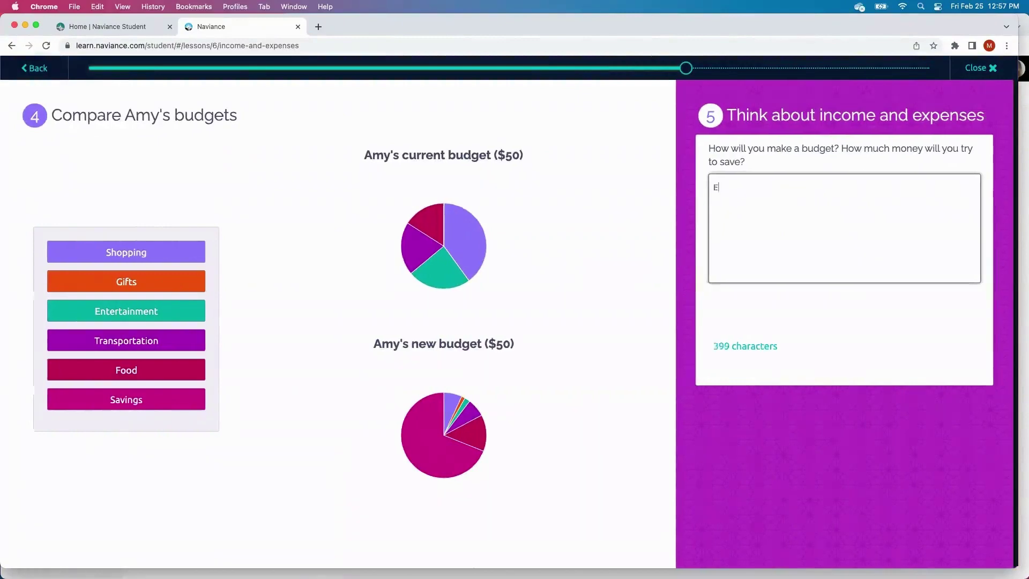
pyautogui.click(993, 306)
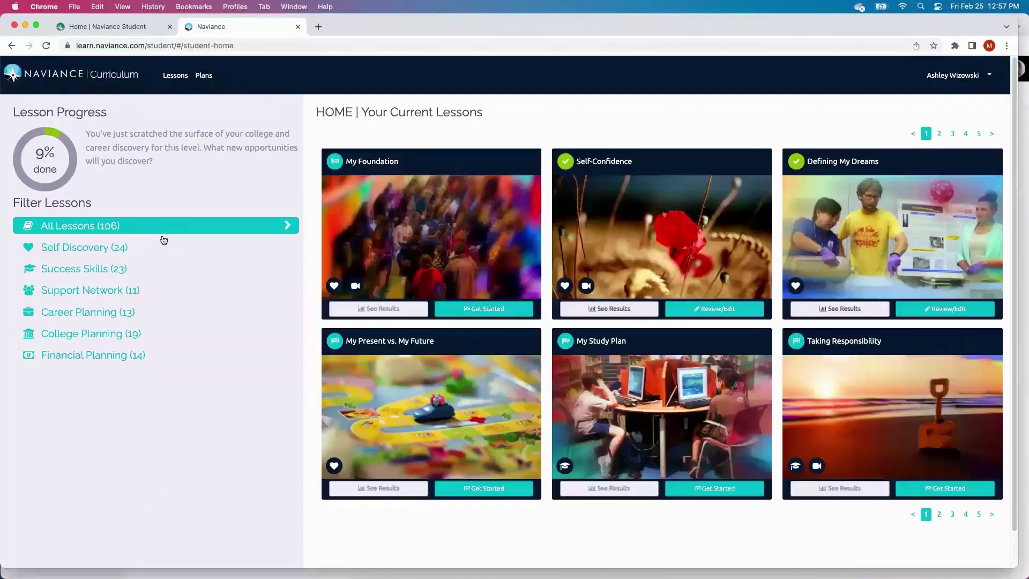
# - Filter the student lessons to the Self Discovery category
pyautogui.click(123, 249)
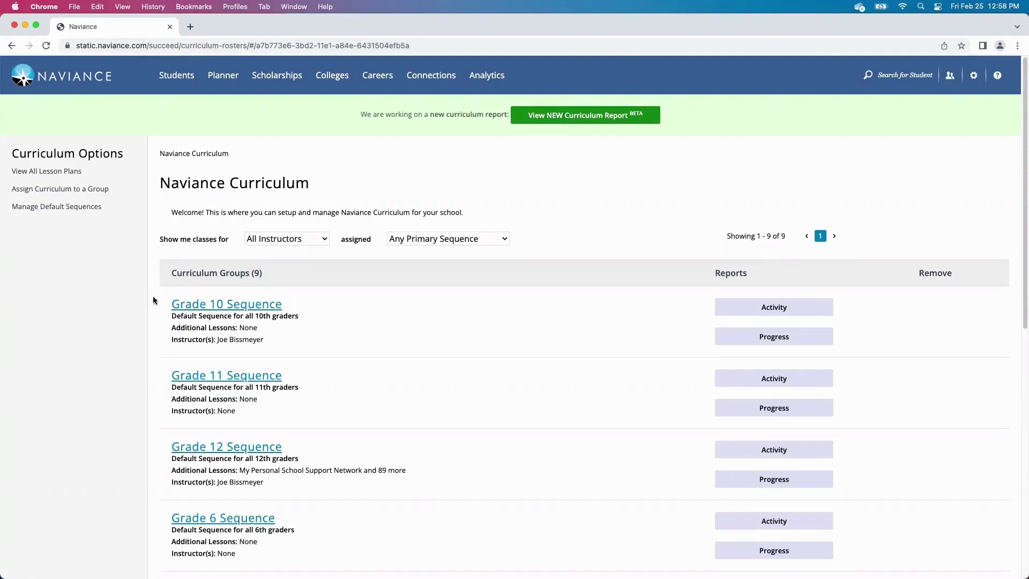
# - Filter all lesson plans to Grade 6 and open the Self-Confidence plan, closing its preview
pyautogui.click(79, 173)
pyautogui.click(203, 182)
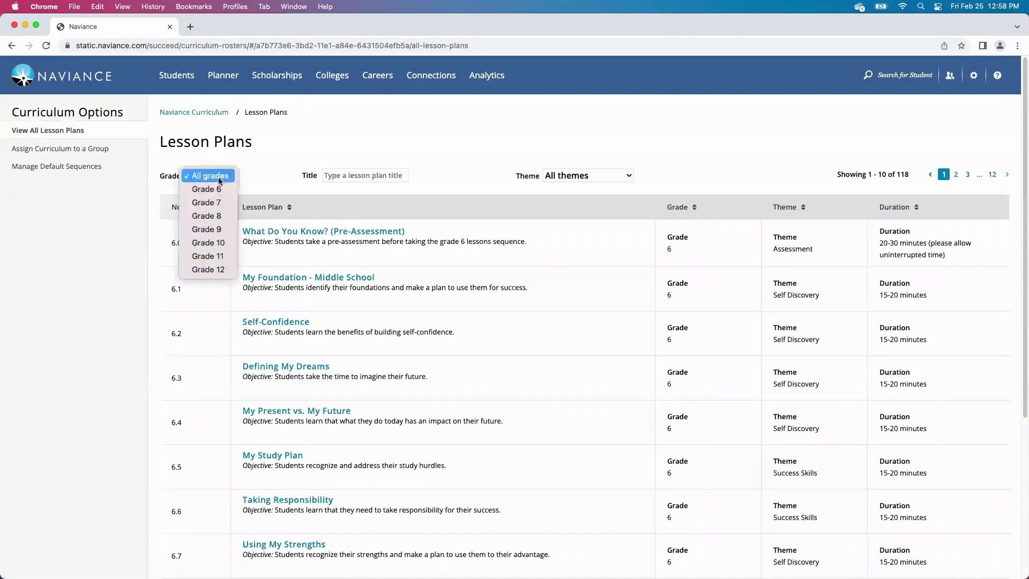
pyautogui.click(210, 188)
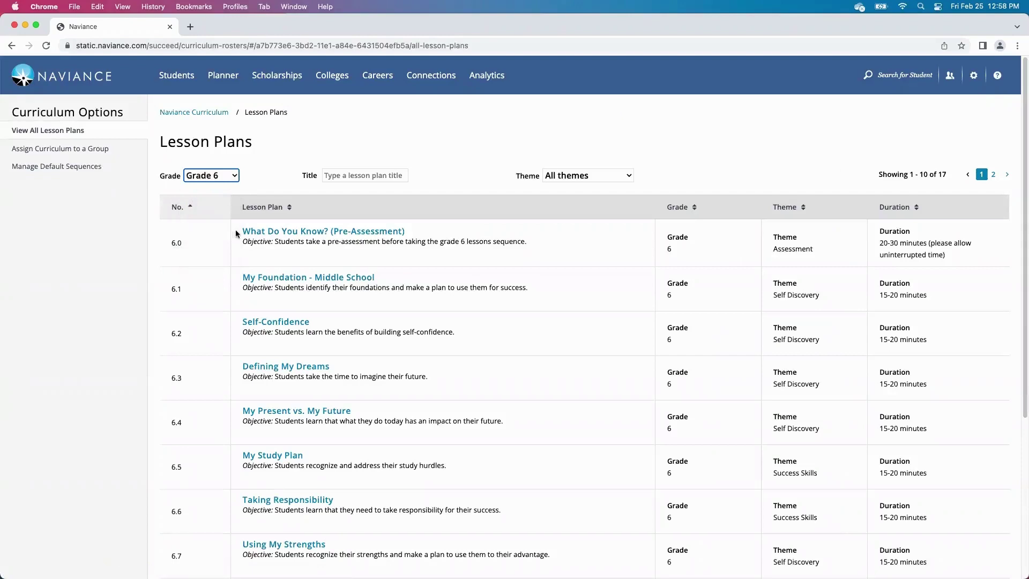
pyautogui.click(290, 322)
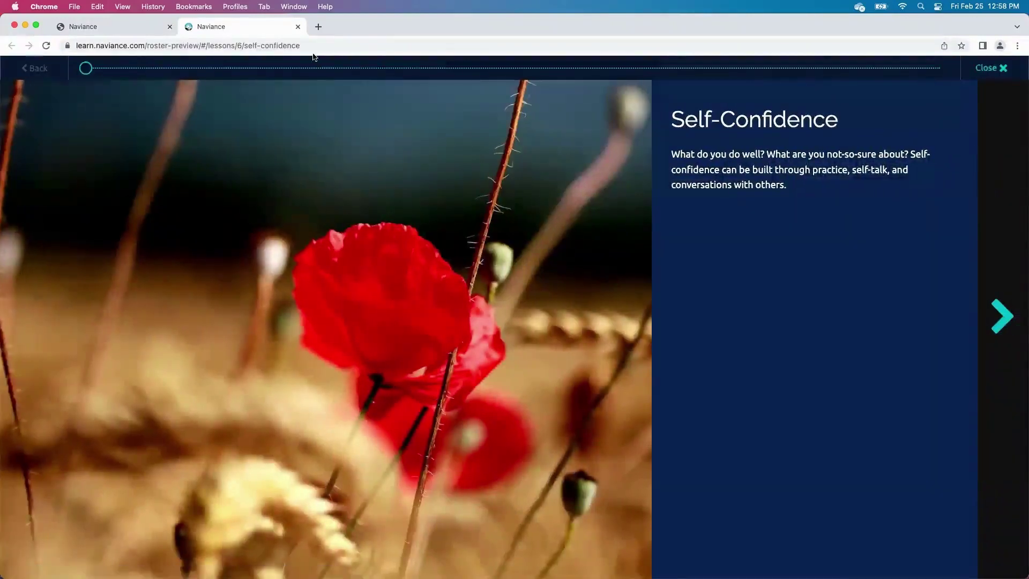
pyautogui.click(299, 26)
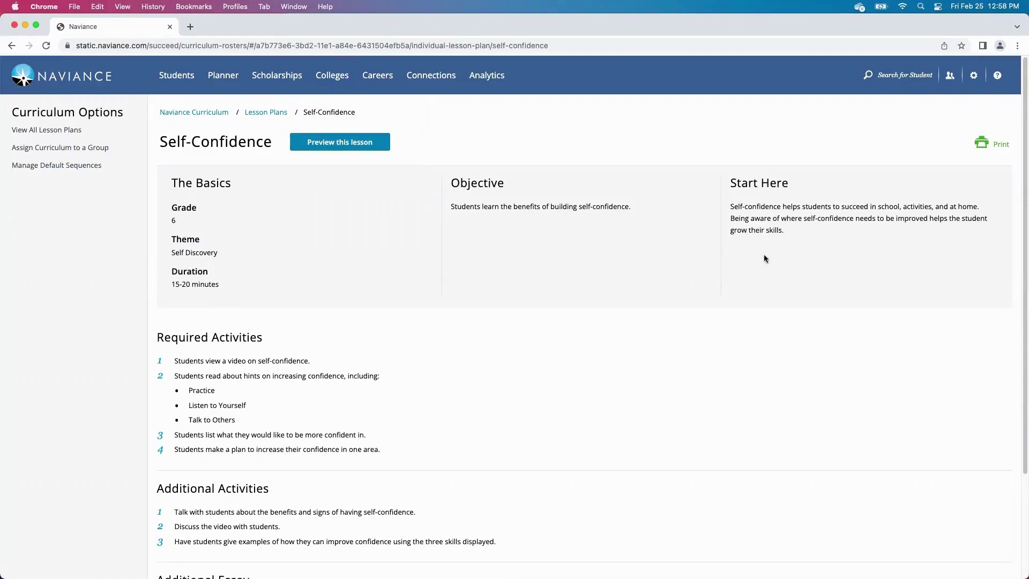
pyautogui.scroll(-5, 761, 247)
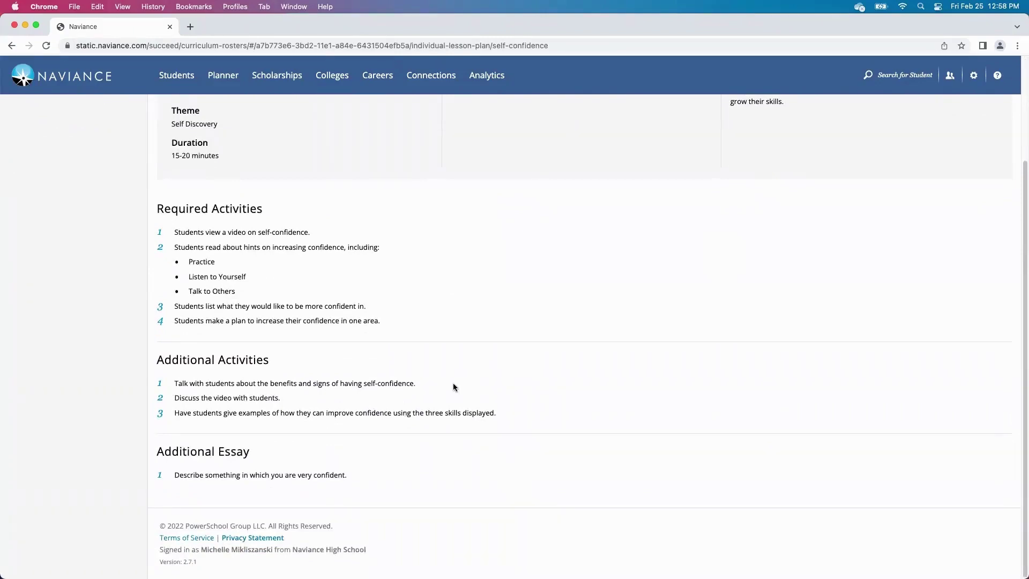
pyautogui.scroll(5, 452, 383)
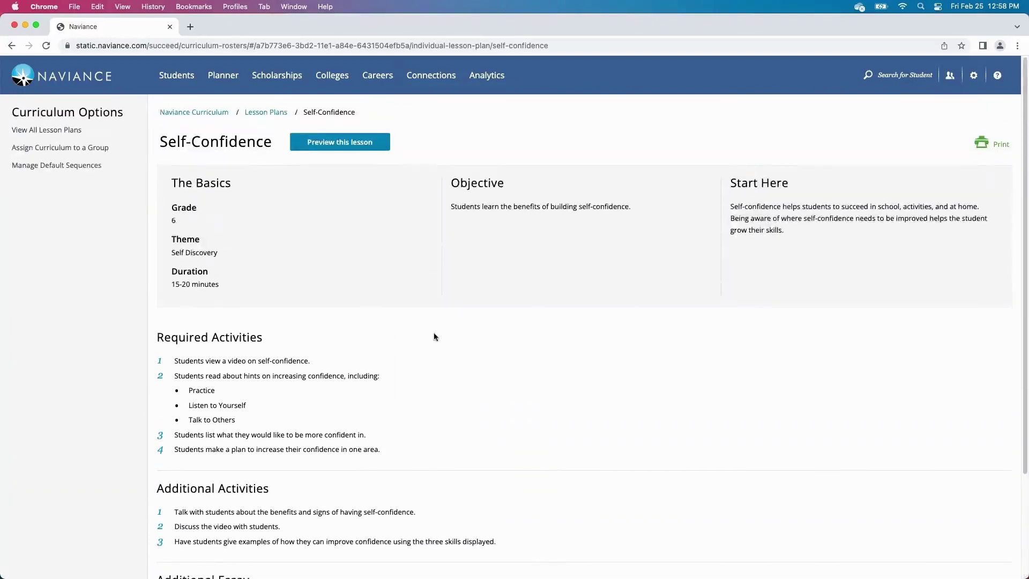
# - Open the Curriculum Usage report from the Analytics Reports BETA list
pyautogui.moveTo(487, 80)
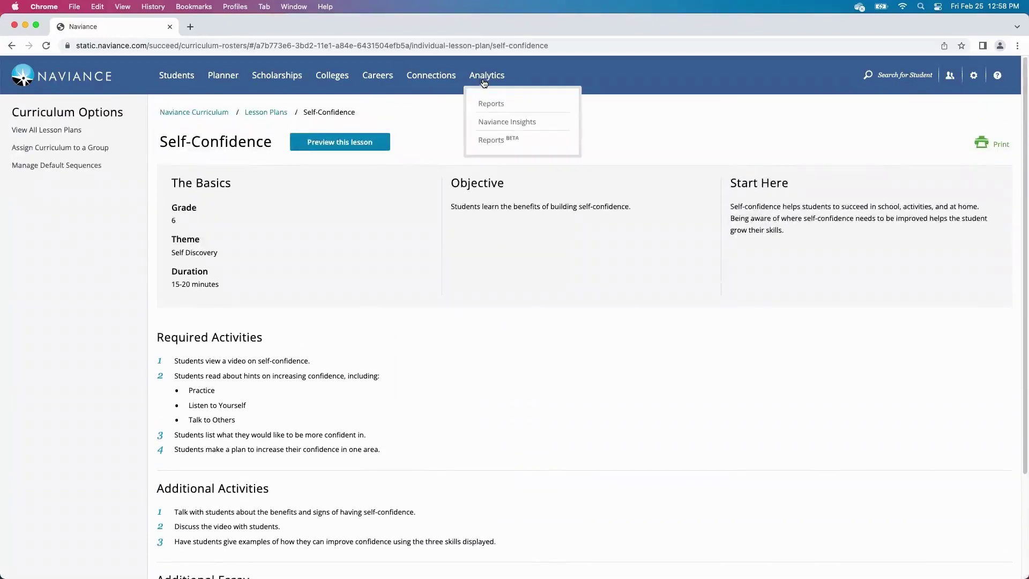
pyautogui.click(491, 139)
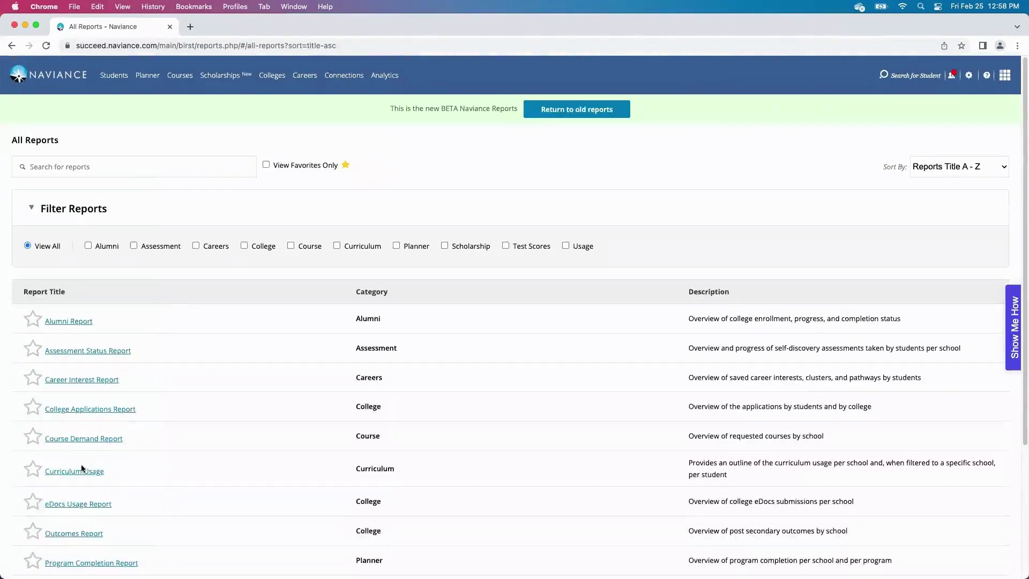
pyautogui.click(82, 470)
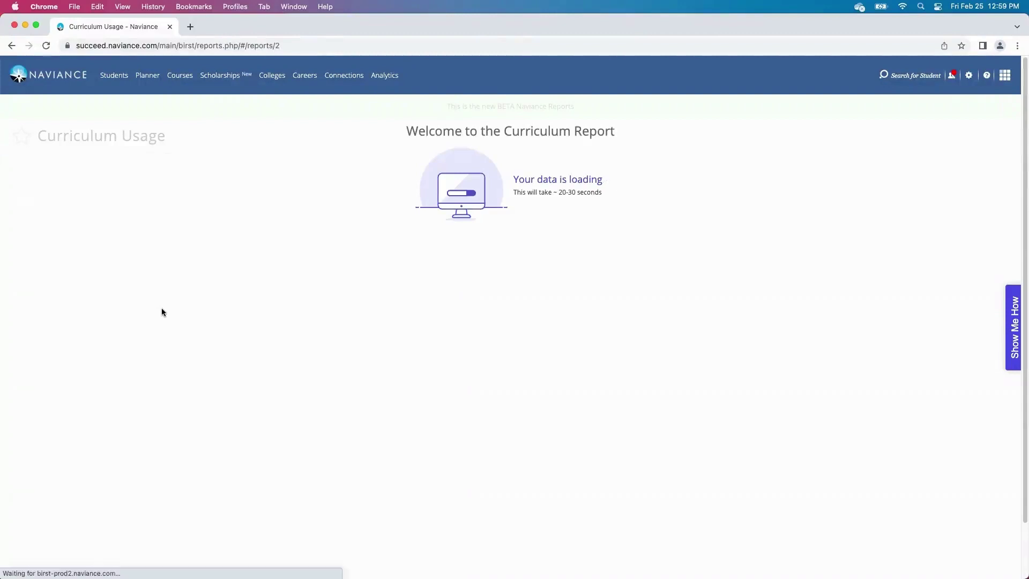
# - Scroll down to the Grade 12 charts: 221 of 23,116 lessons and 34 of 138 plans completed
pyautogui.scroll(-2, 160, 295)
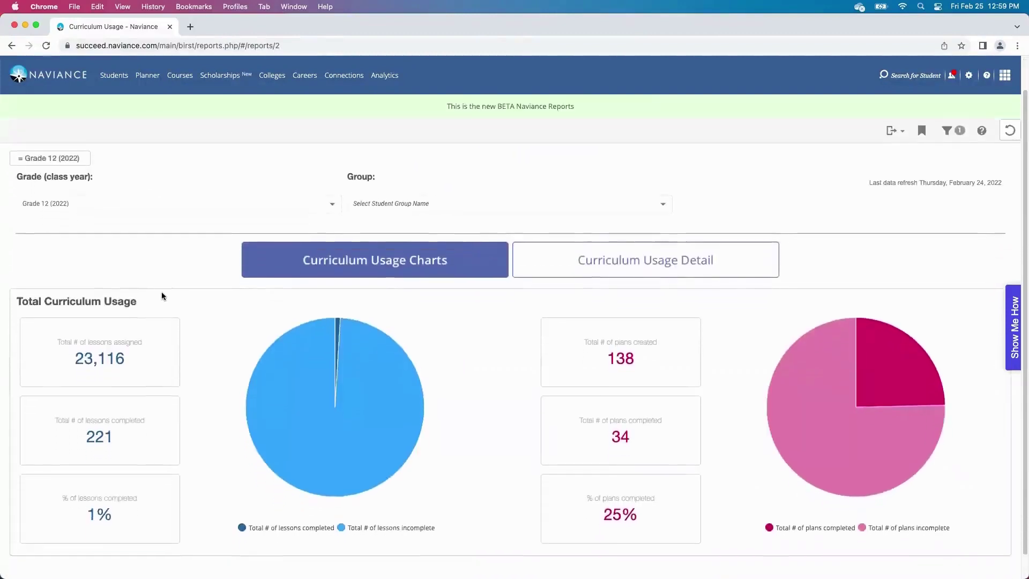